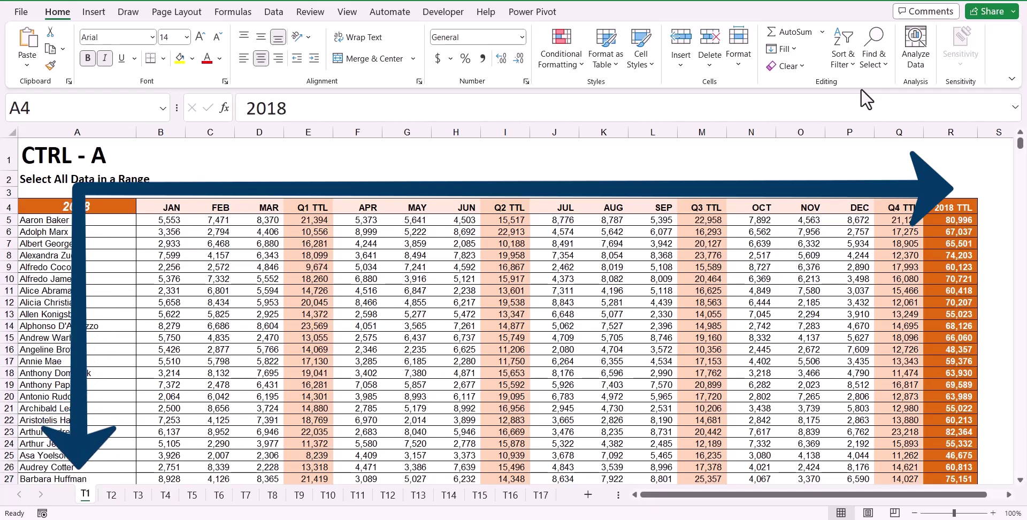
Select a block from A4, return to A1 with Ctrl+Home, then select the whole data range from F15 with Ctrl+A
click(91, 209)
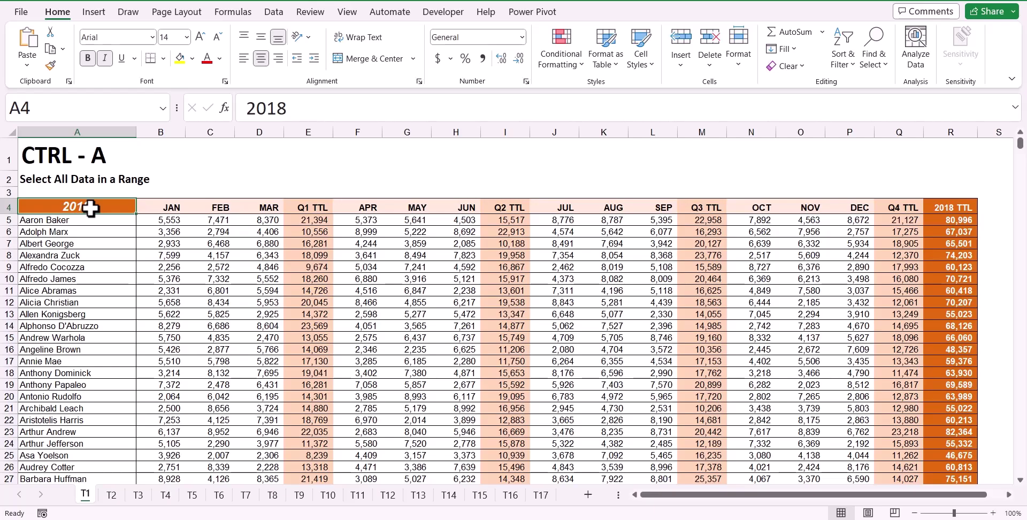
drag(91, 209, 892, 401)
key(ctrl+Home)
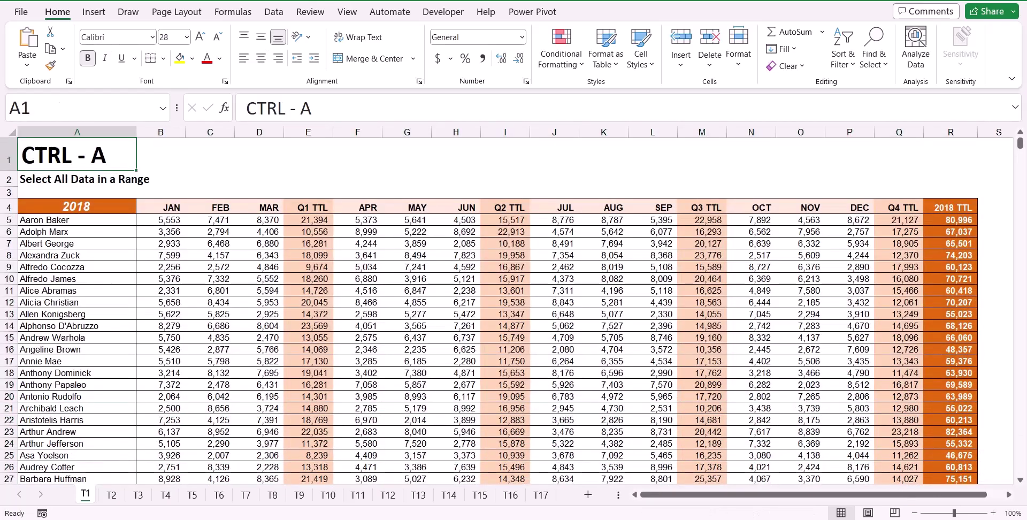
click(367, 338)
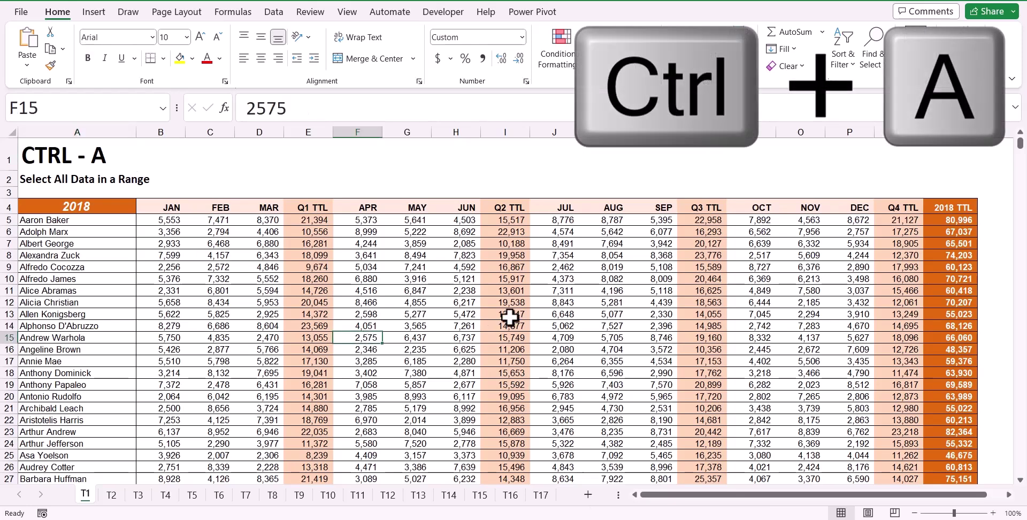
key(ctrl+a)
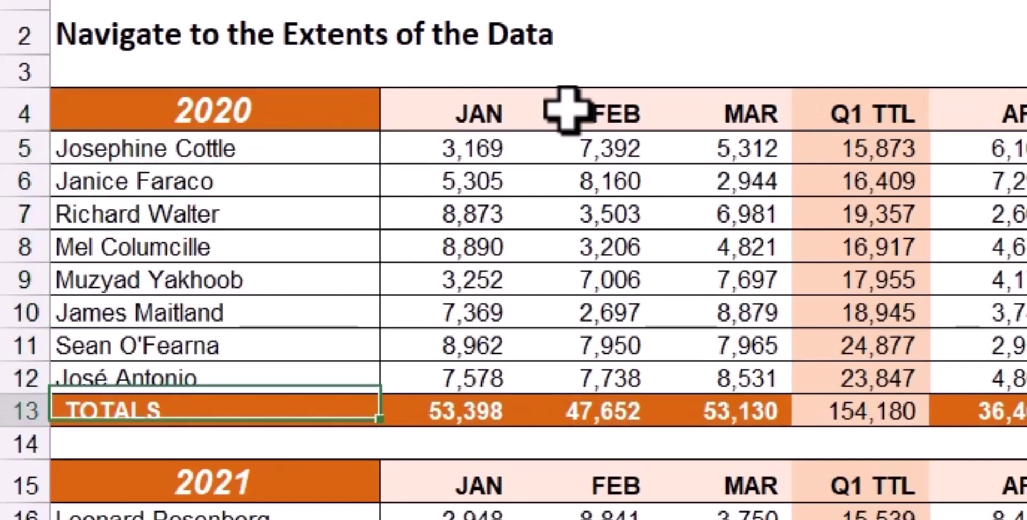
Move cell by cell with the arrow keys to reach D6 in the 2020 table
key(Up)
key(Up)
key(Up)
key(Up)
key(Up)
key(Up)
key(Up)
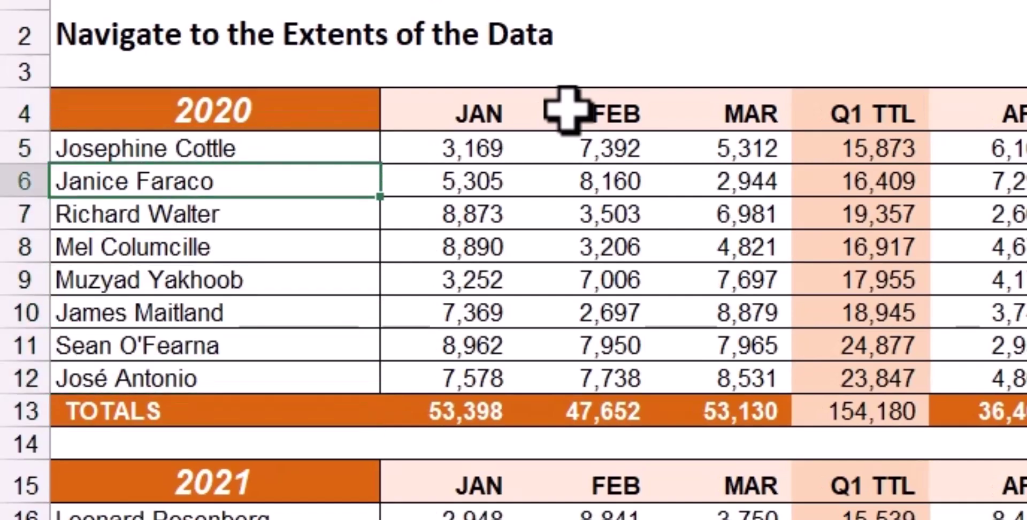
key(Right)
key(Right)
key(Right)
key(Right)
key(Right)
key(Right)
key(Left)
key(Left)
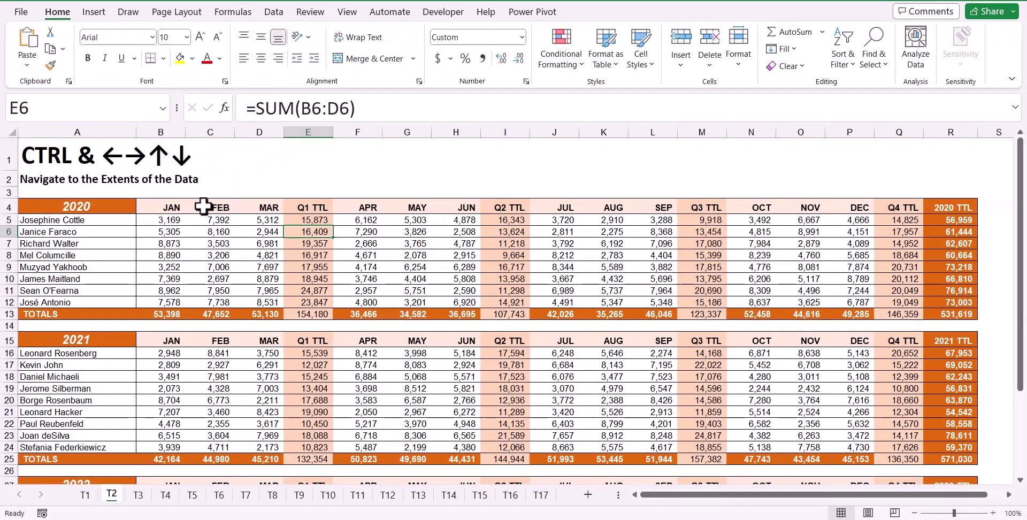
key(Left)
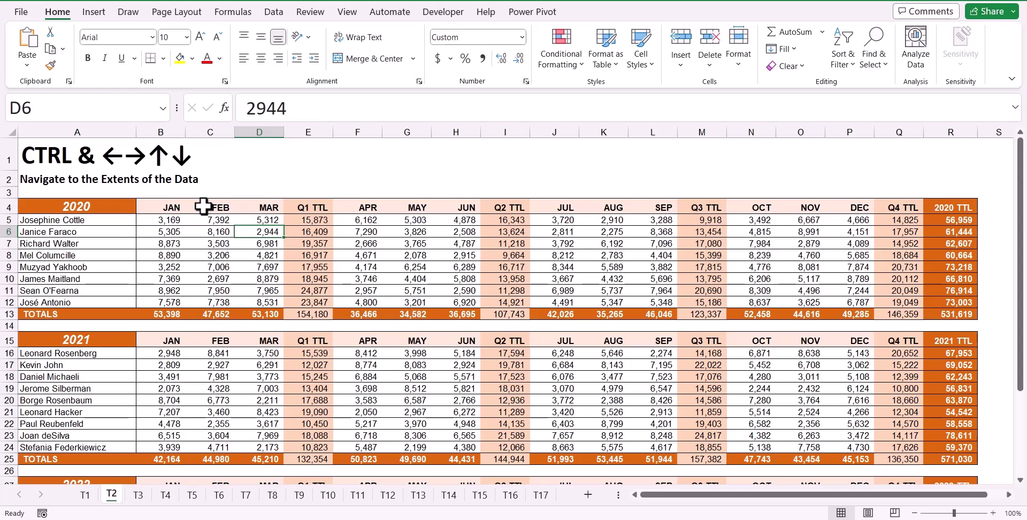
key(ctrl)
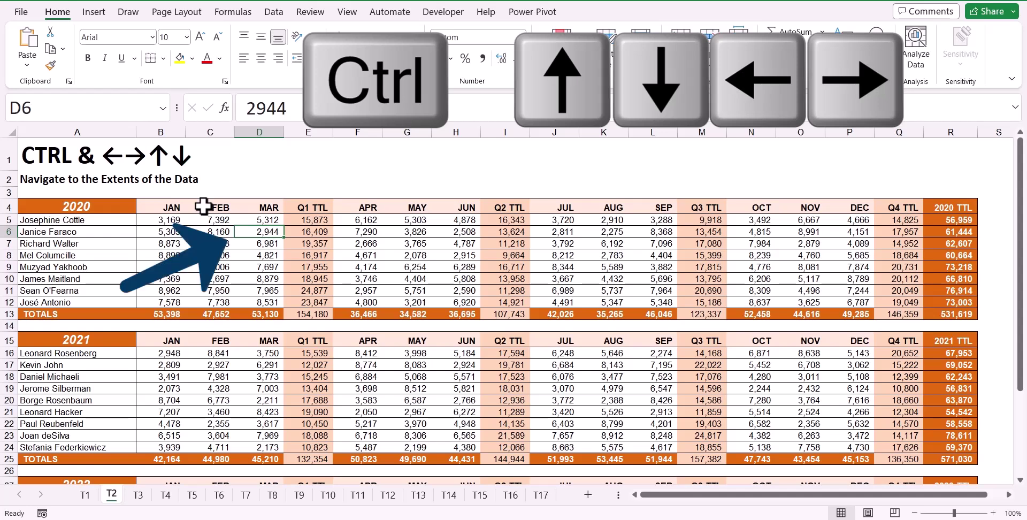
Jump to the data edges with Ctrl+arrows: TOTALS row, MAR header, 2020 TTL, A4, then the 2021 TOTALS
key(ctrl+Down)
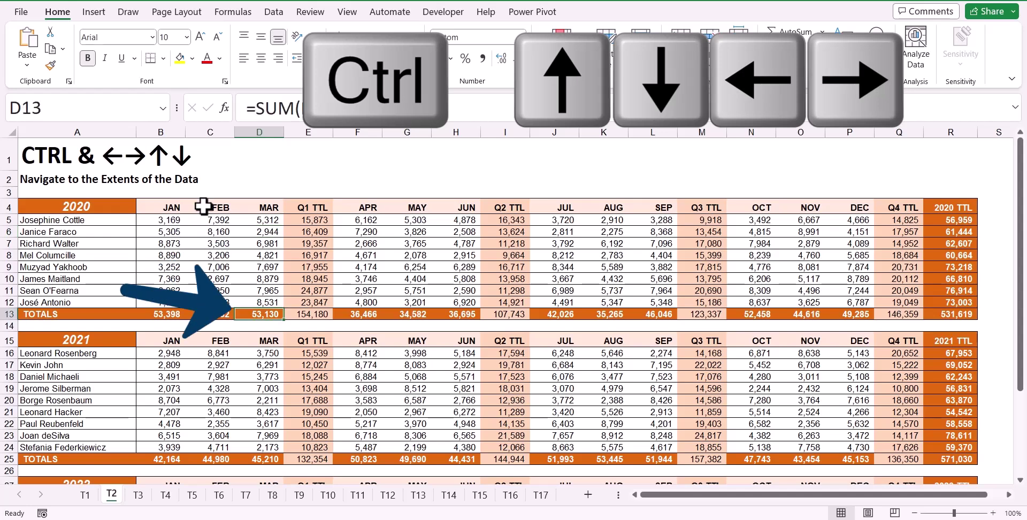
key(ctrl+Up)
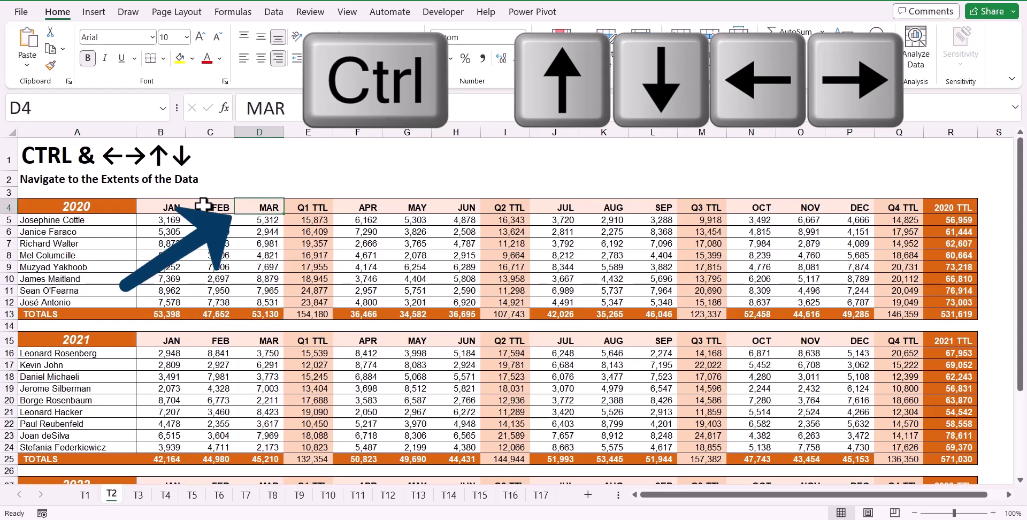
key(ctrl+Right)
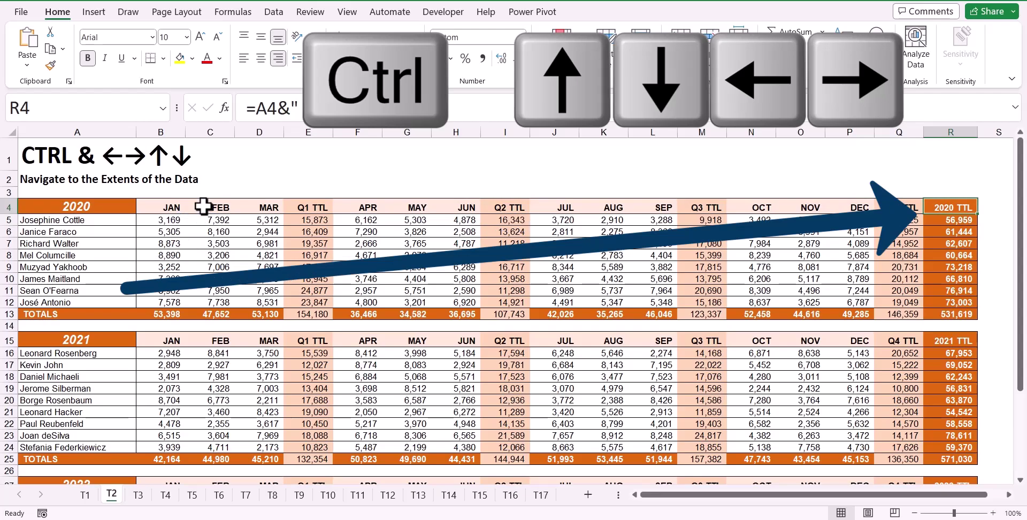
key(ctrl+Left)
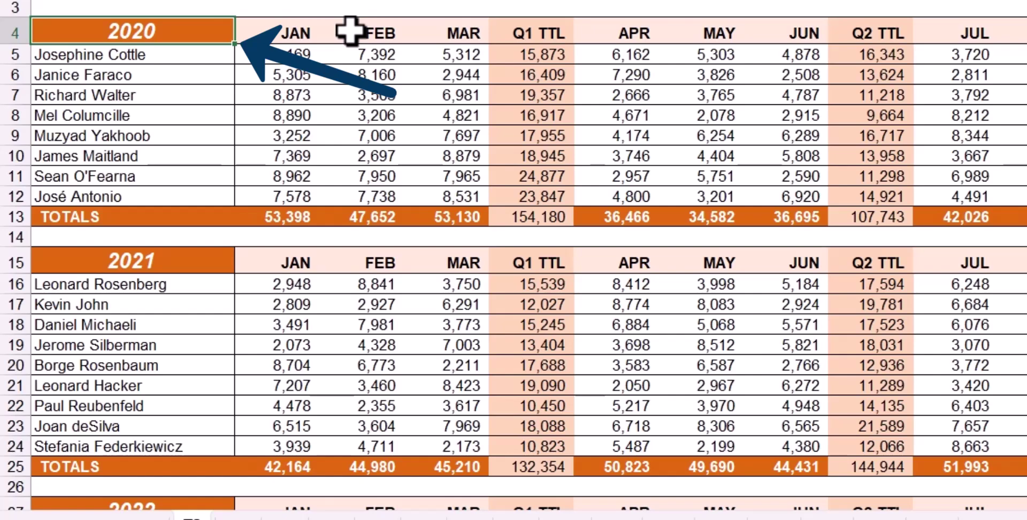
key(ctrl+Down)
key(ctrl+Down)
key(ctrl+Down)
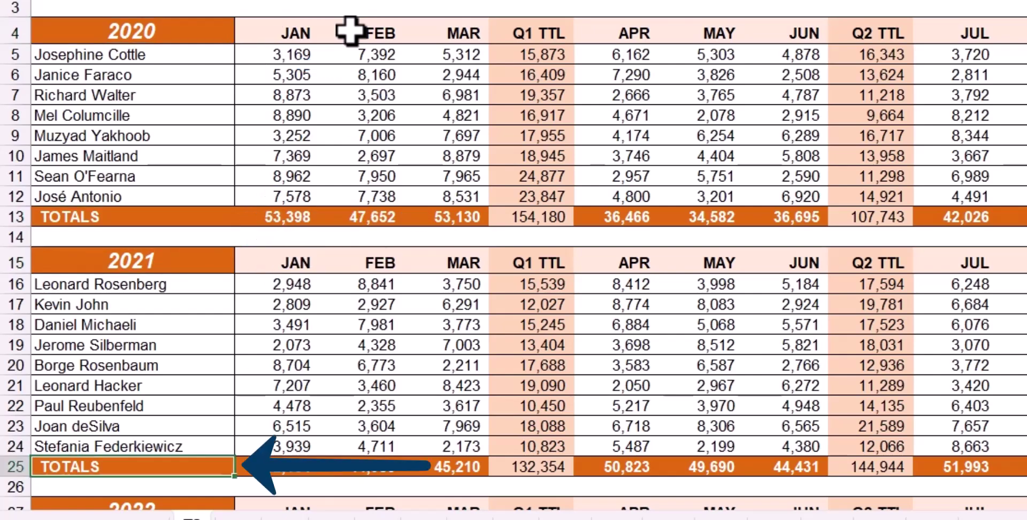
key(ctrl+Down)
key(ctrl+Down)
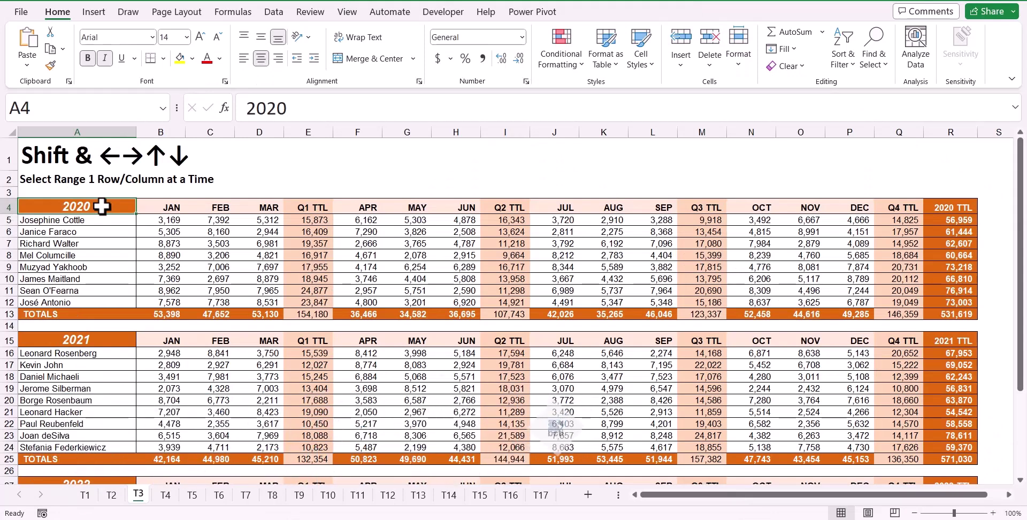
Select A4:G13, then grow and shrink a selection from A4 with Shift+arrow keys
drag(102, 206, 403, 315)
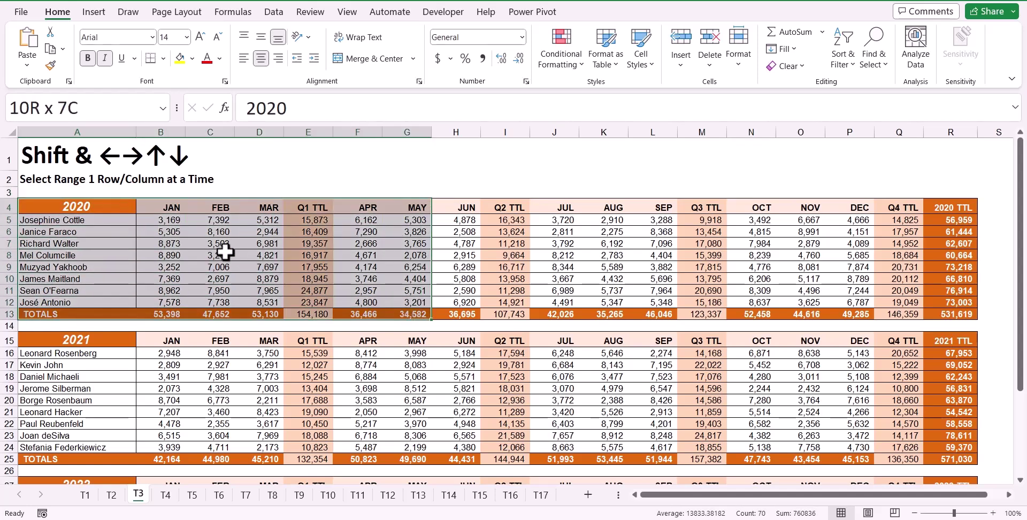
click(101, 205)
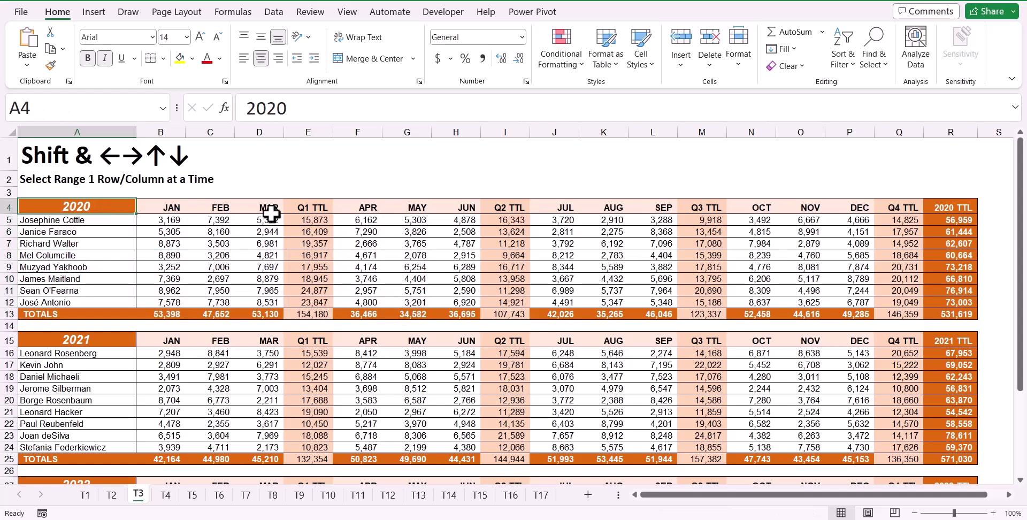
key(shift)
key(shift+Down)
key(shift+Down)
key(shift+Down)
key(shift+Down)
key(shift+Down)
key(shift+Down)
key(shift+Down)
key(shift+Down)
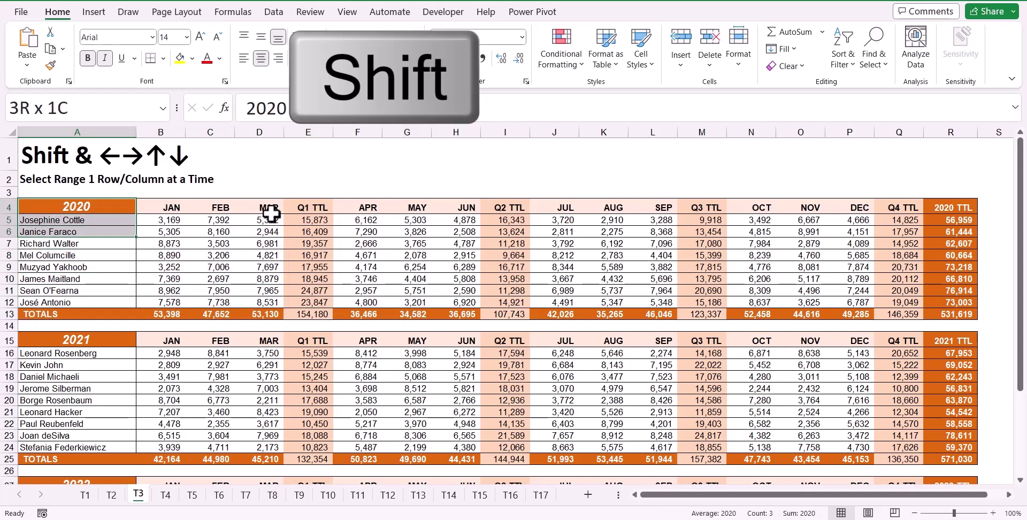
key(shift+Up)
key(shift+Up)
key(shift+Up)
key(shift+Up)
key(shift+Up)
key(shift+Up)
key(shift+Up)
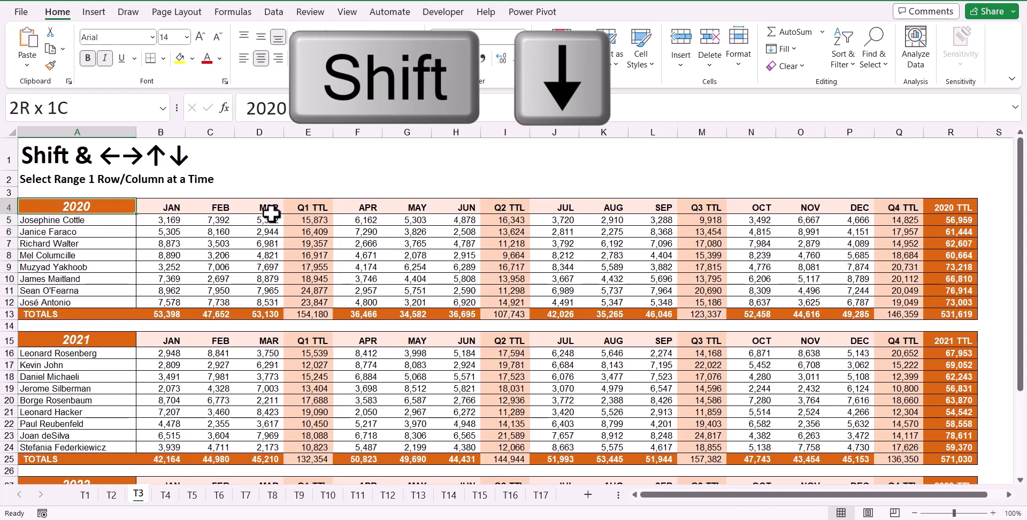
key(shift+Up)
key(shift+Right)
key(shift+Right)
key(shift+Right)
key(shift+Right)
key(shift+Right)
key(shift+Up)
Extend a new selection from K11 upward and leftward toward column F
click(604, 290)
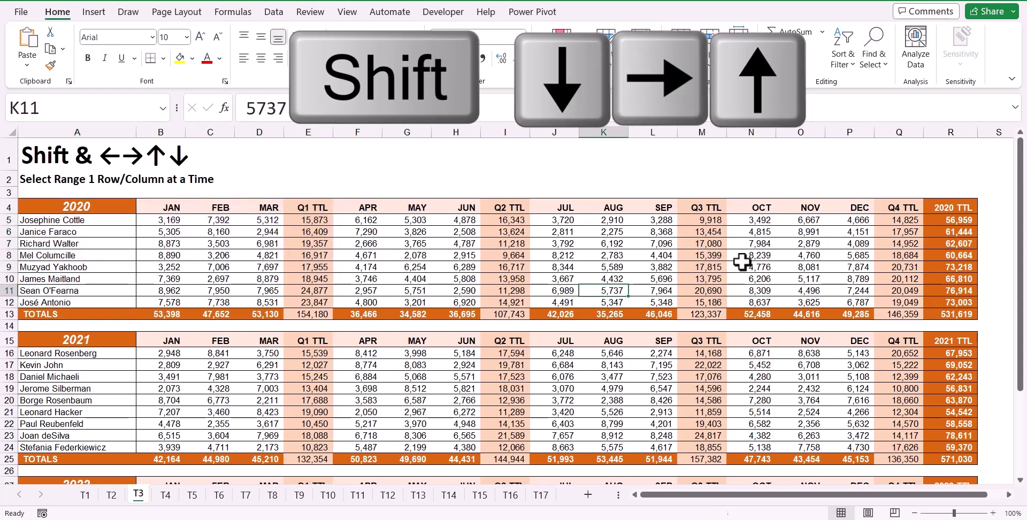
key(shift+Up)
key(shift+Up)
key(shift+Up)
key(shift+Up)
key(shift+Up)
key(shift+Left)
key(shift+Left)
key(shift+Left)
key(shift+Left)
key(shift+Left)
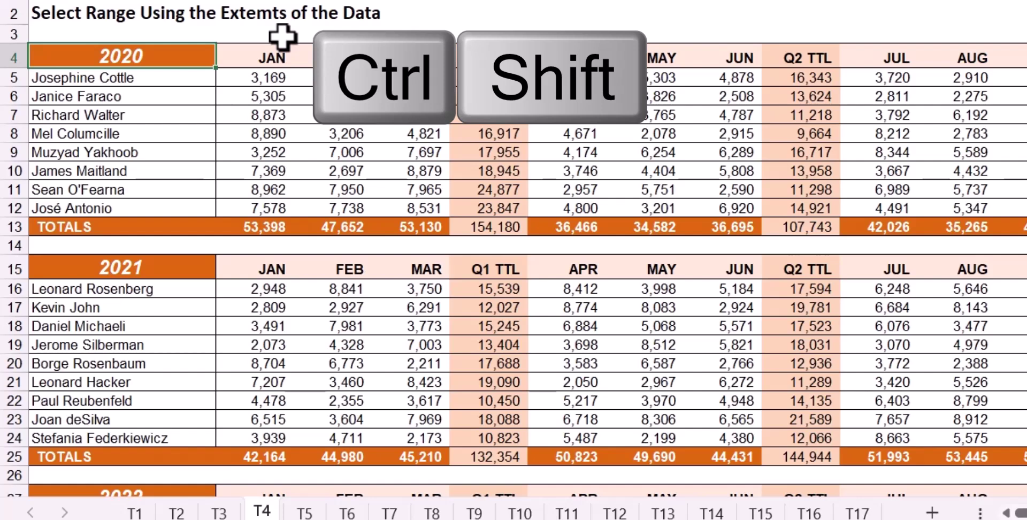
Jump between the 2020 header and TOTALS, then select column A from A4 down to TOTALS
key(ctrl+Down)
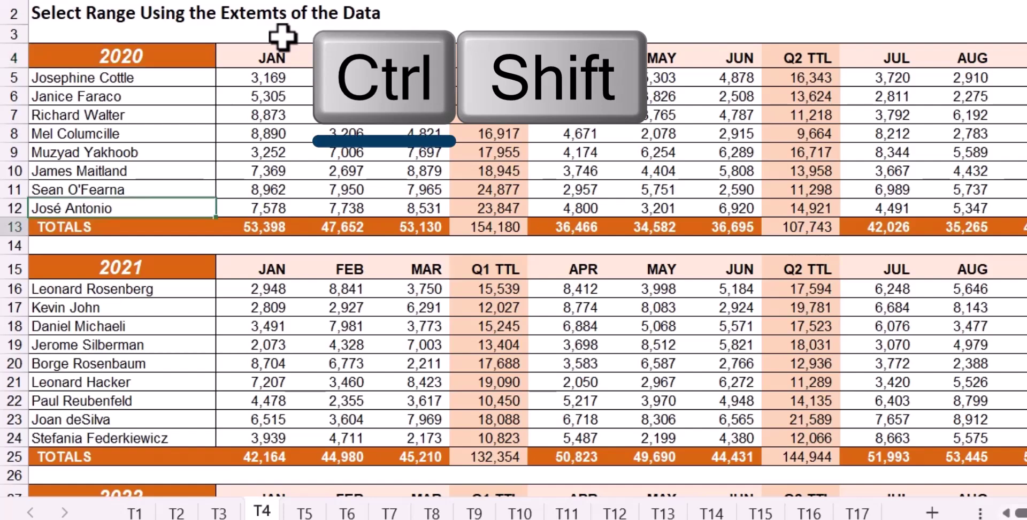
key(ctrl+Up)
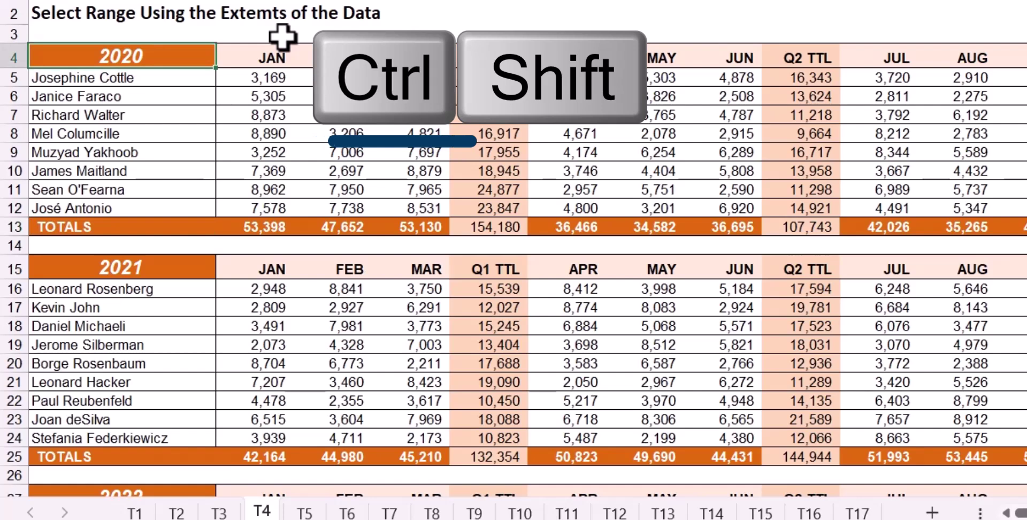
key(shift+Down)
key(shift+Down)
key(shift+Down)
key(shift+Down)
key(shift+Down)
key(shift+Down)
key(shift+Down)
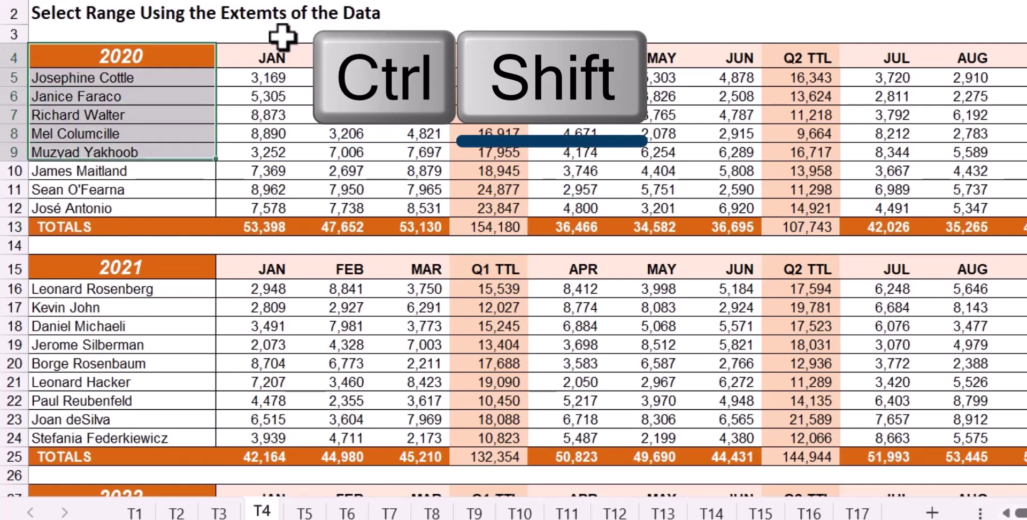
key(ctrl+shift+Up)
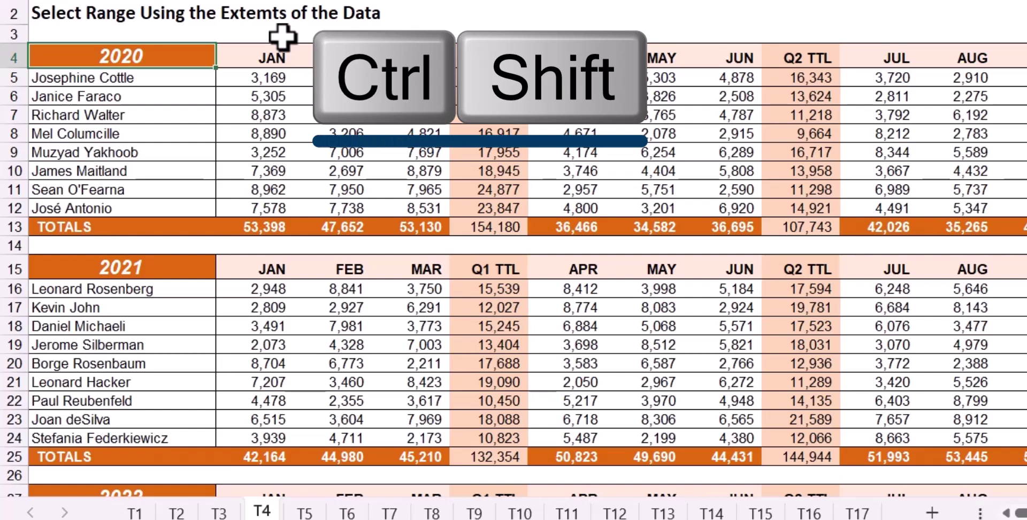
key(ctrl+shift+Down)
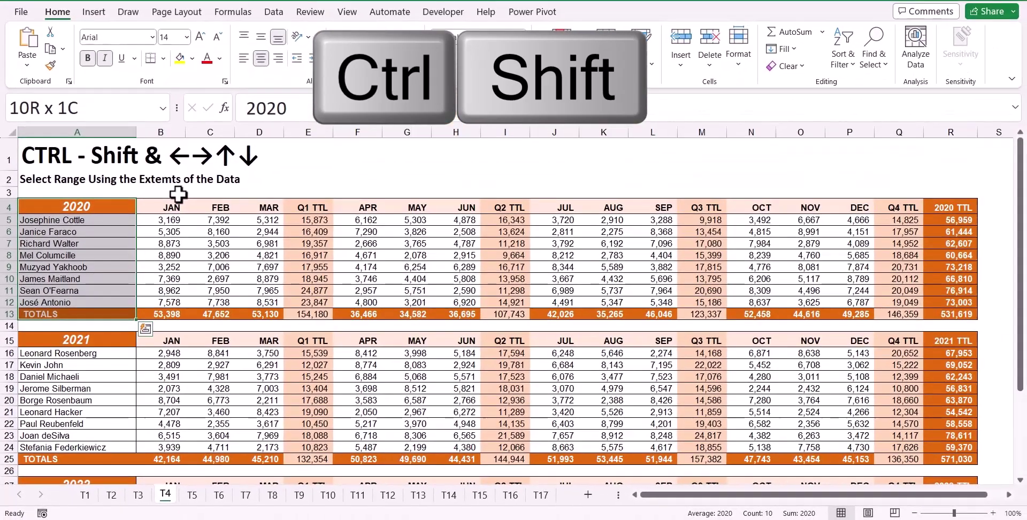
Extend the selection across to the 2020 TTL column and down through the 2022 totals at row 36
key(ctrl+shift+Right)
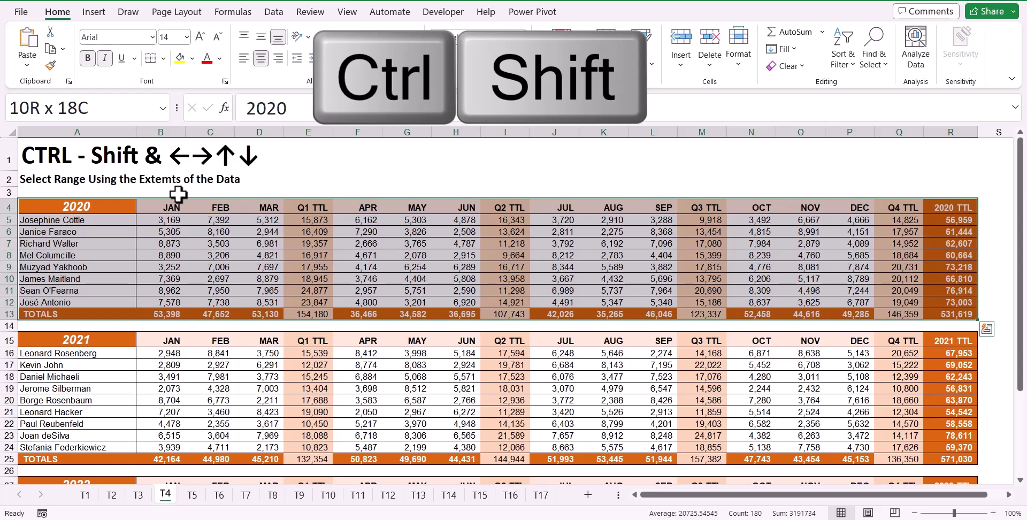
key(ctrl+shift+Down)
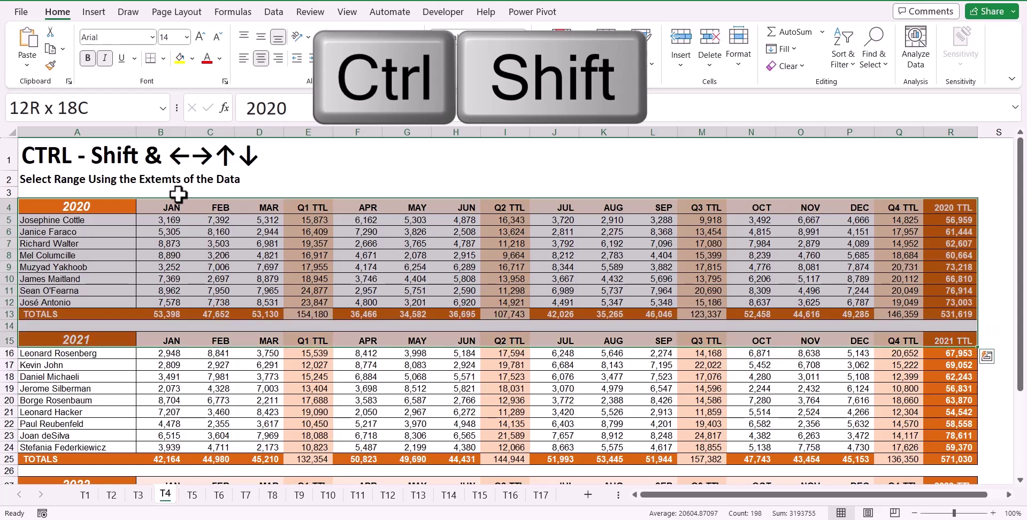
key(ctrl+shift+Down)
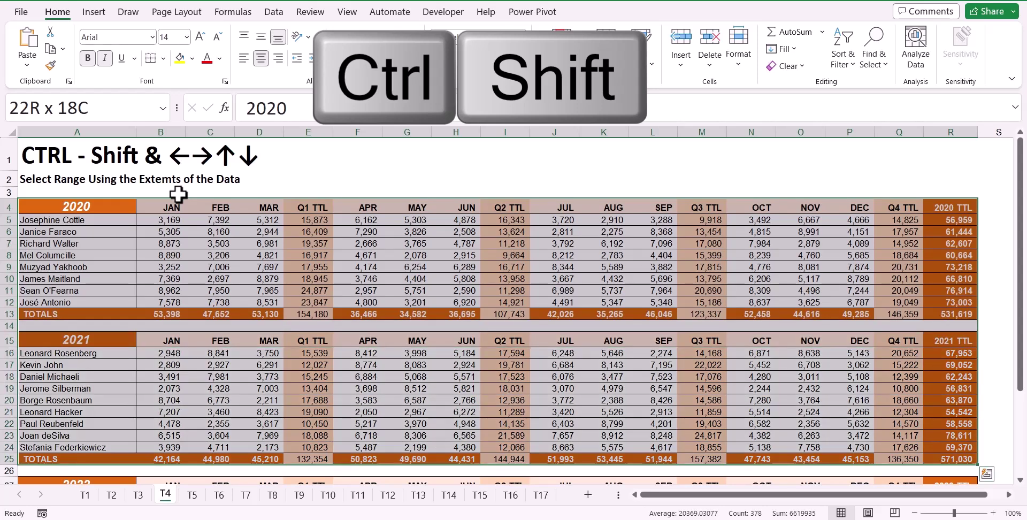
key(ctrl+shift+Down)
key(ctrl+shift+Down)
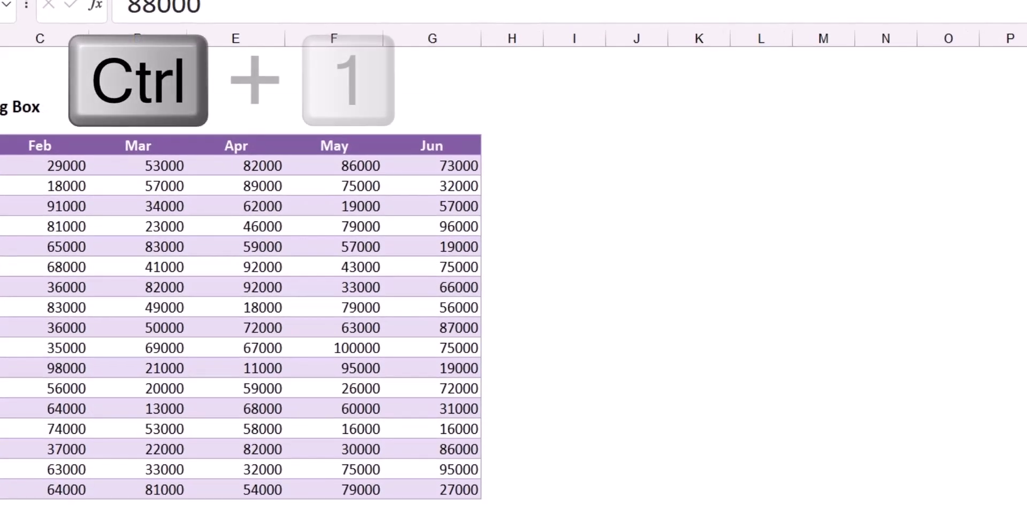
Open Format Cells with Ctrl+1, view the Alignment, Font, Border, Fill and Protection tabs, and return to Number
key(ctrl+1)
click(557, 69)
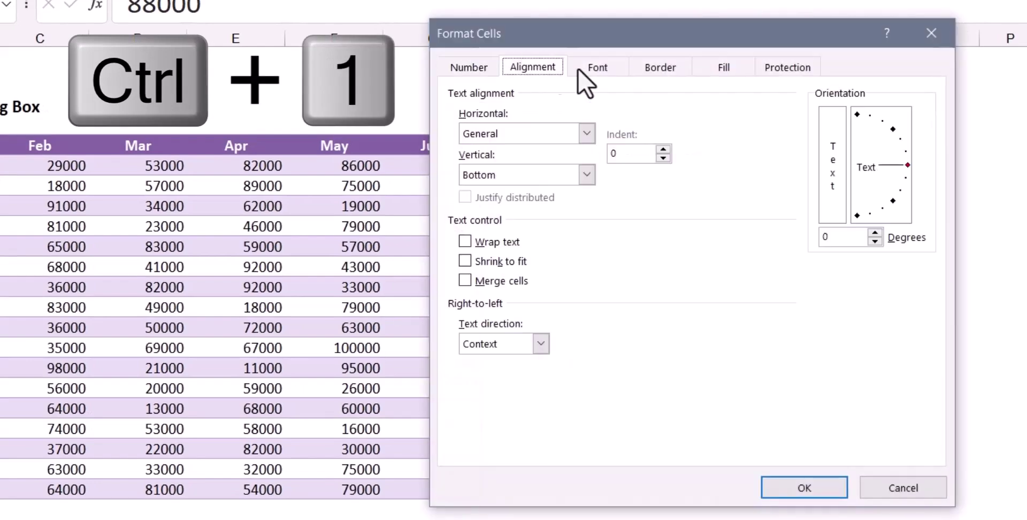
click(602, 69)
click(661, 67)
click(733, 68)
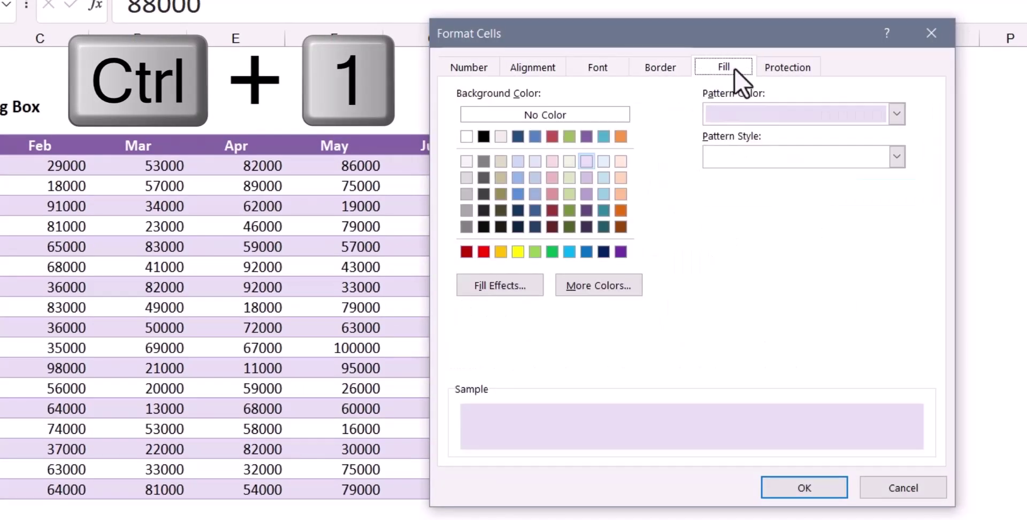
click(802, 68)
click(470, 68)
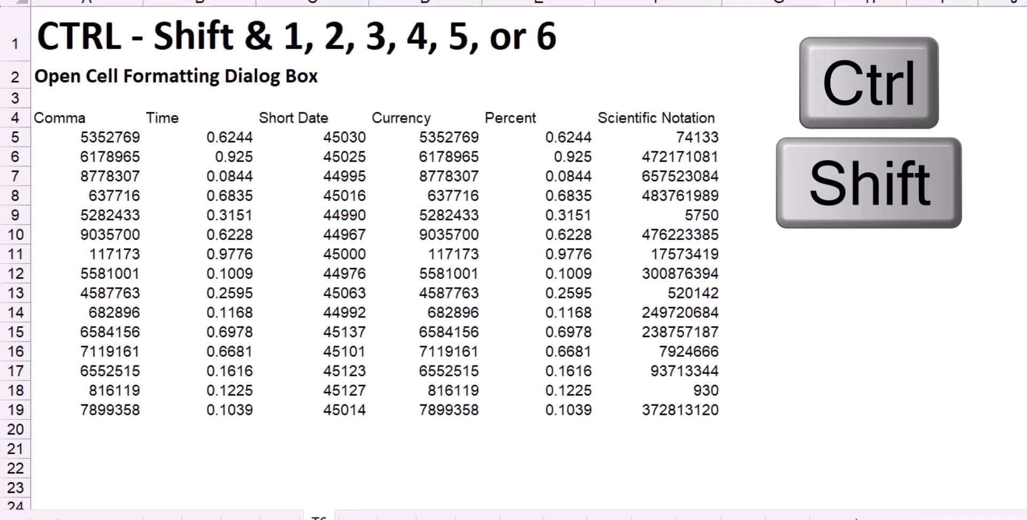
Apply Comma, Time, Short Date and Currency formats with Ctrl+Shift+1 through 4 on their columns
drag(86, 137, 86, 410)
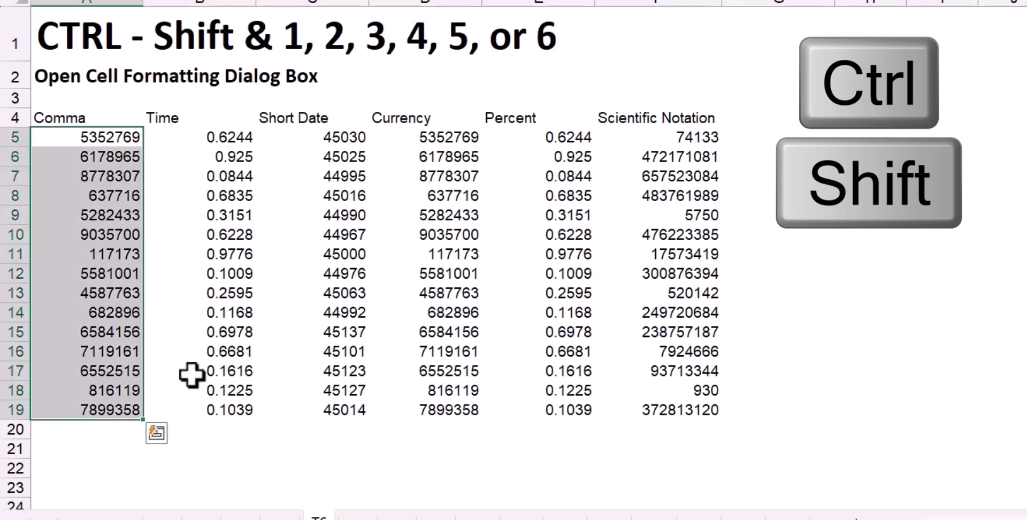
key(ctrl+shift+1)
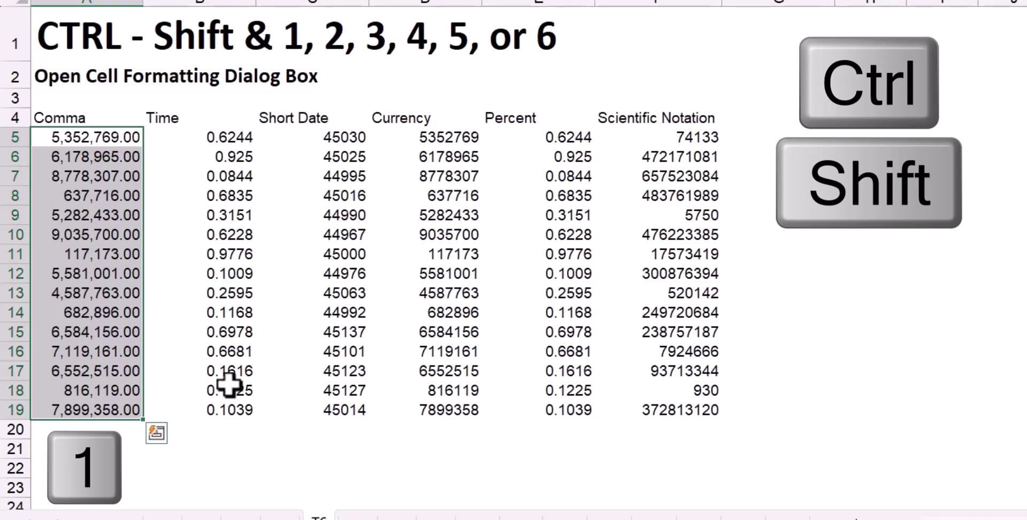
drag(224, 137, 235, 410)
key(ctrl+shift+2)
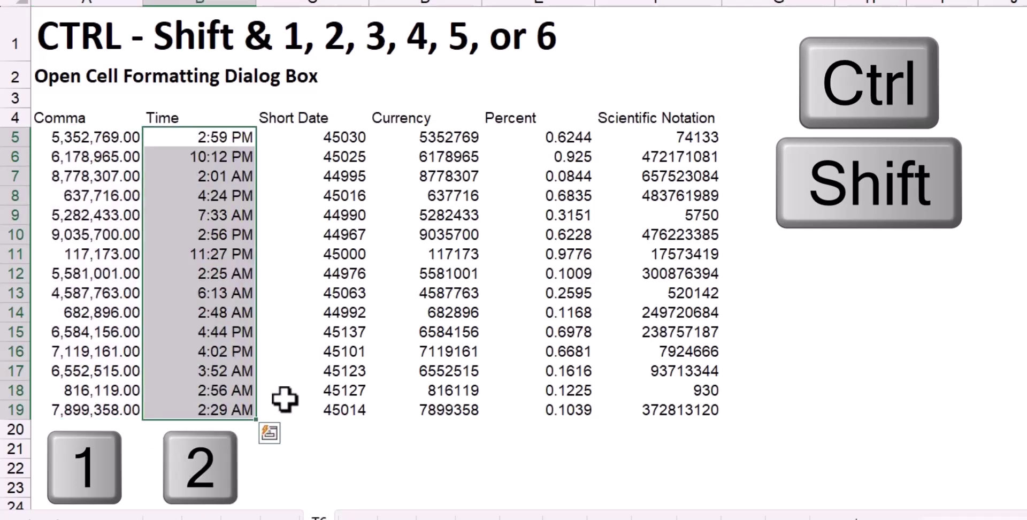
drag(342, 137, 348, 409)
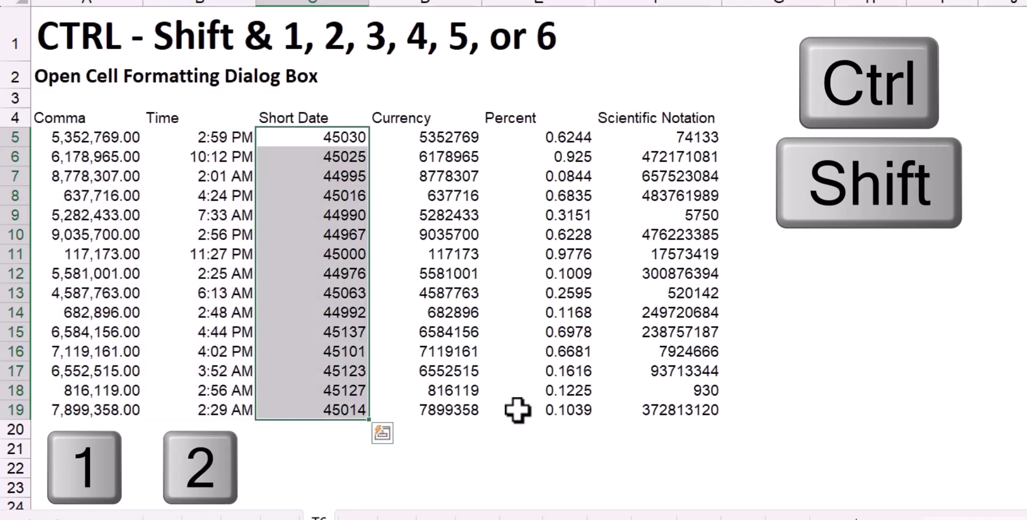
key(ctrl+shift+3)
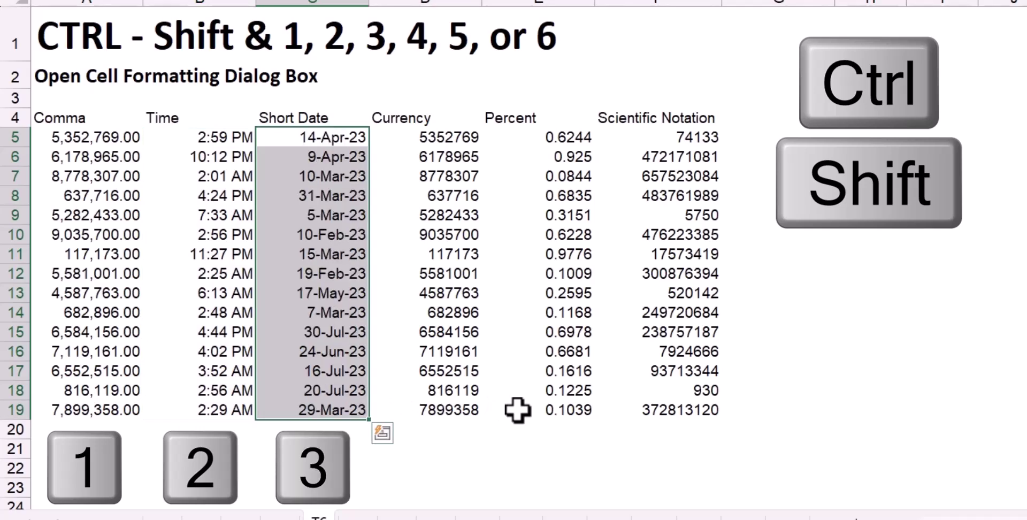
drag(450, 137, 455, 409)
key(ctrl+shift+4)
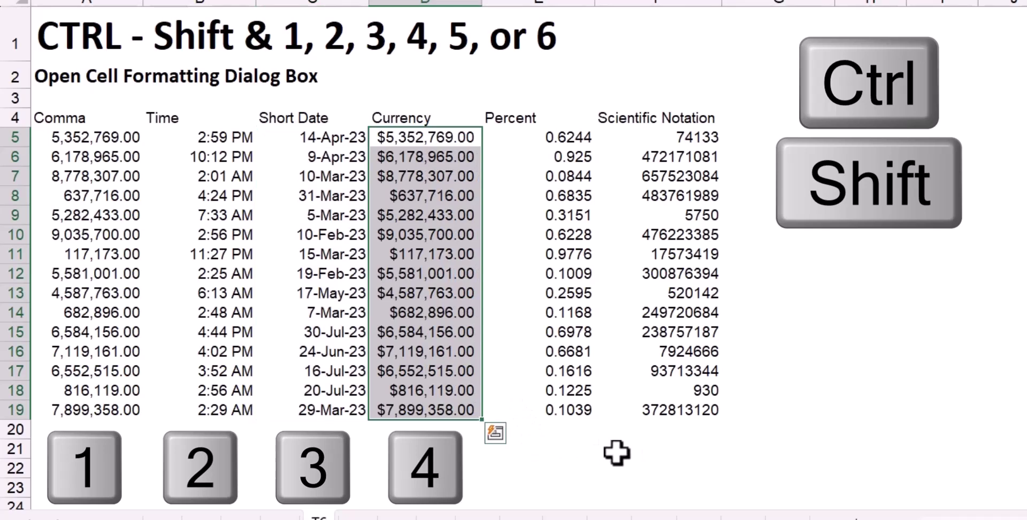
Format the Percent column as percentages and the Scientific Notation column in exponent form
key(Right)
key(ctrl+shift+Down)
key(ctrl+shift+5)
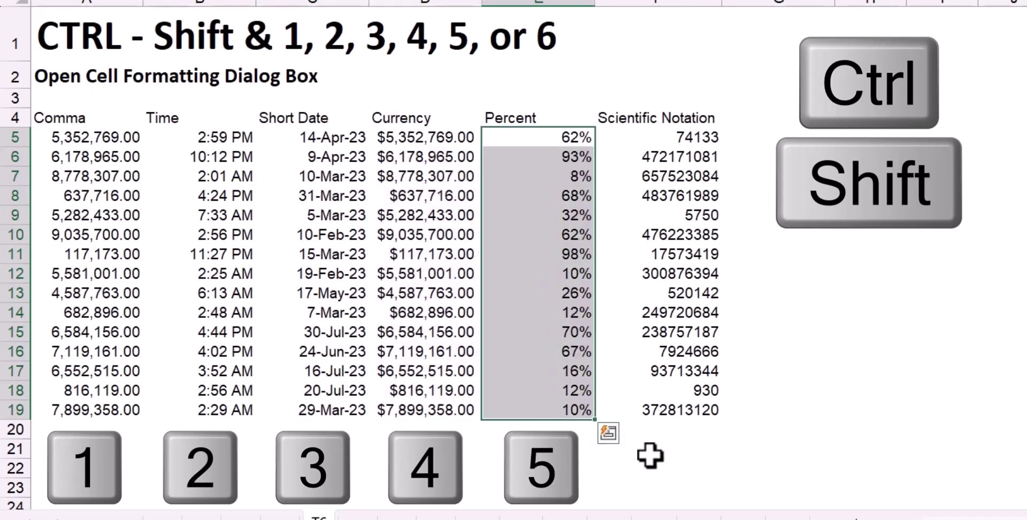
key(Right)
key(ctrl+shift+Down)
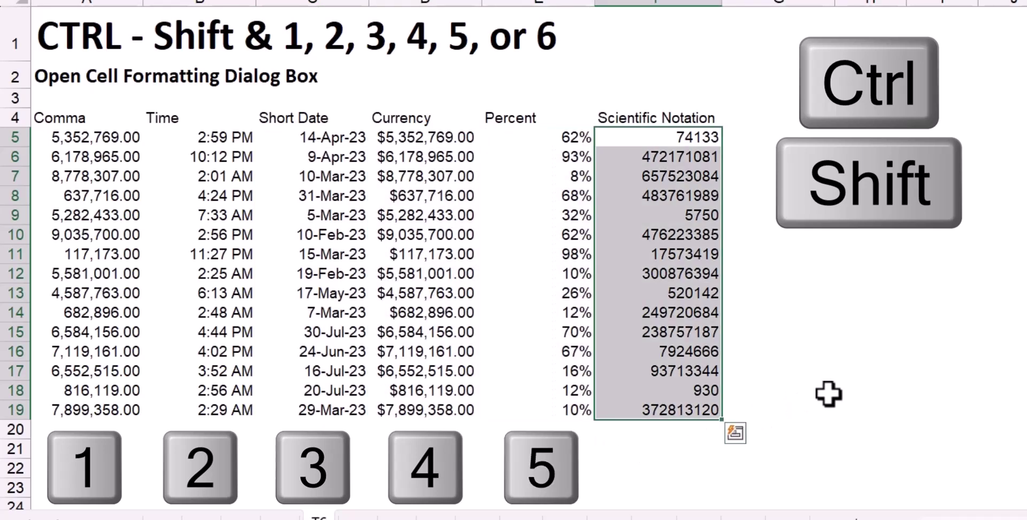
key(ctrl+shift+6)
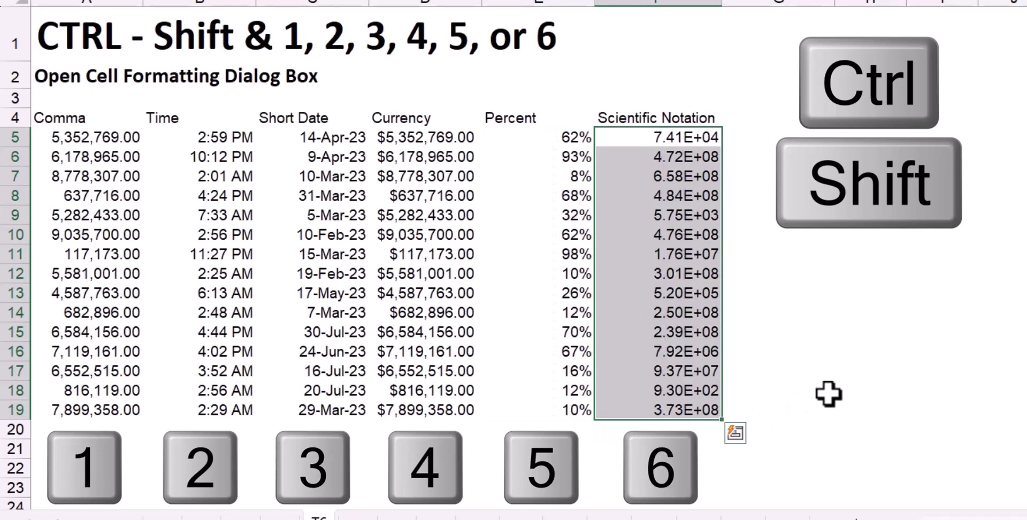
Put an outline border around the Percent values with Ctrl+Shift+7
key(Left)
key(ctrl+shift+Down)
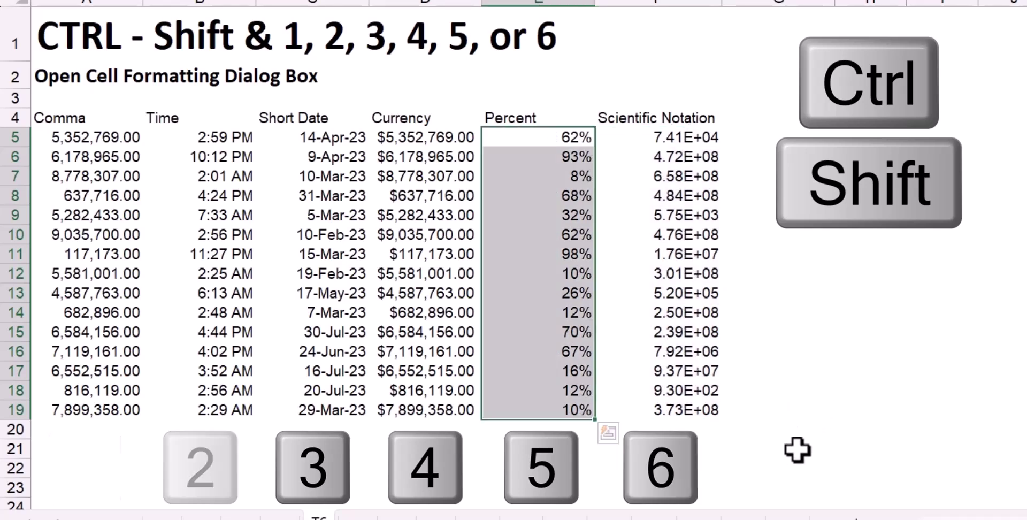
key(ctrl+shift+7)
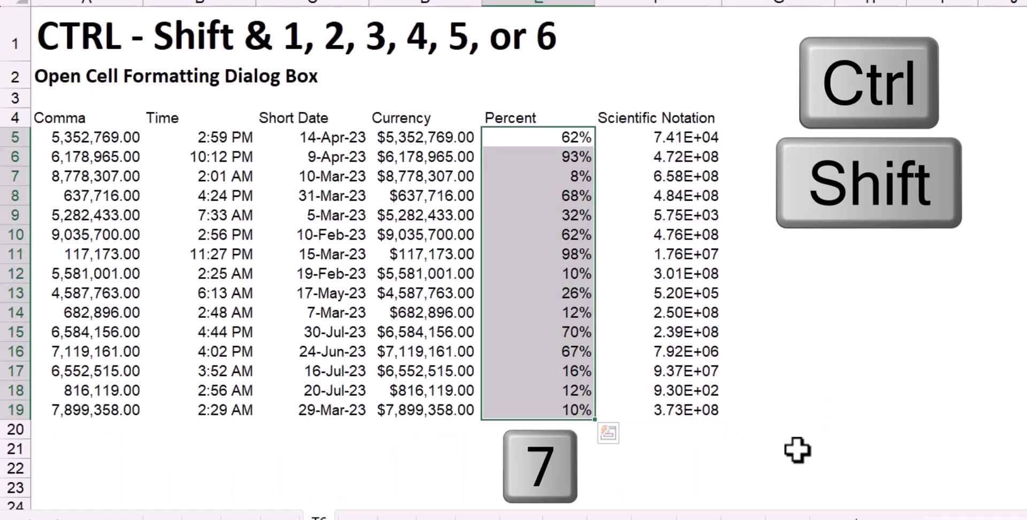
click(744, 235)
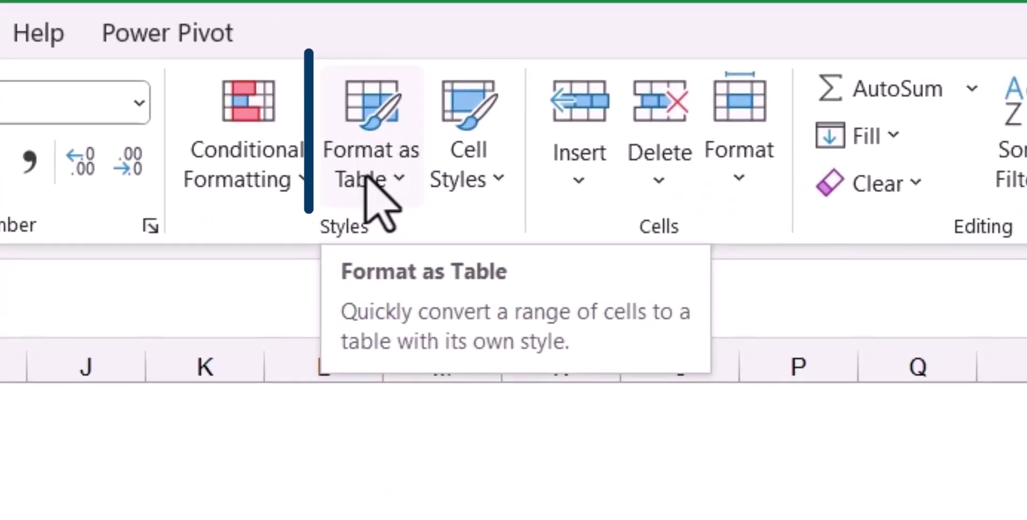
Show the Format as Table styles gallery on T7, then close it without choosing a style
click(364, 179)
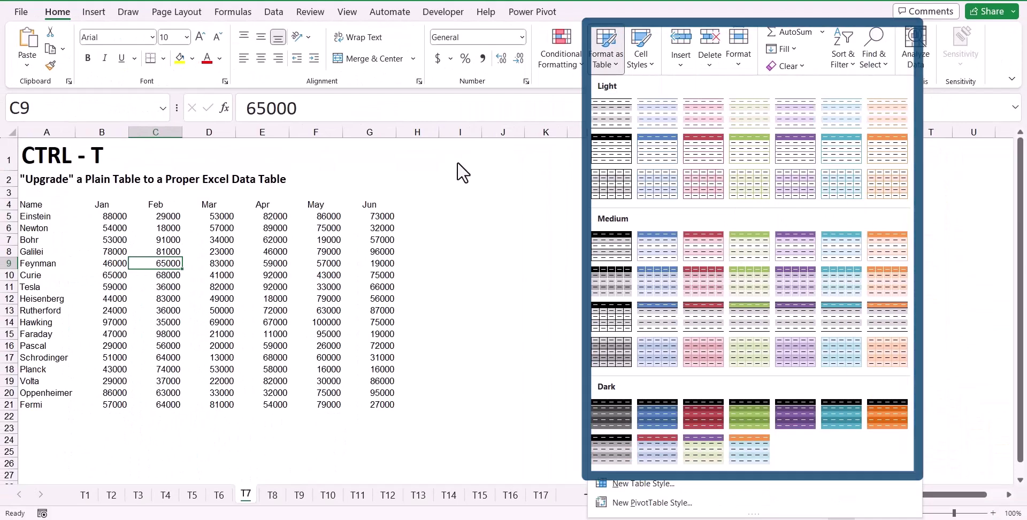
key(Escape)
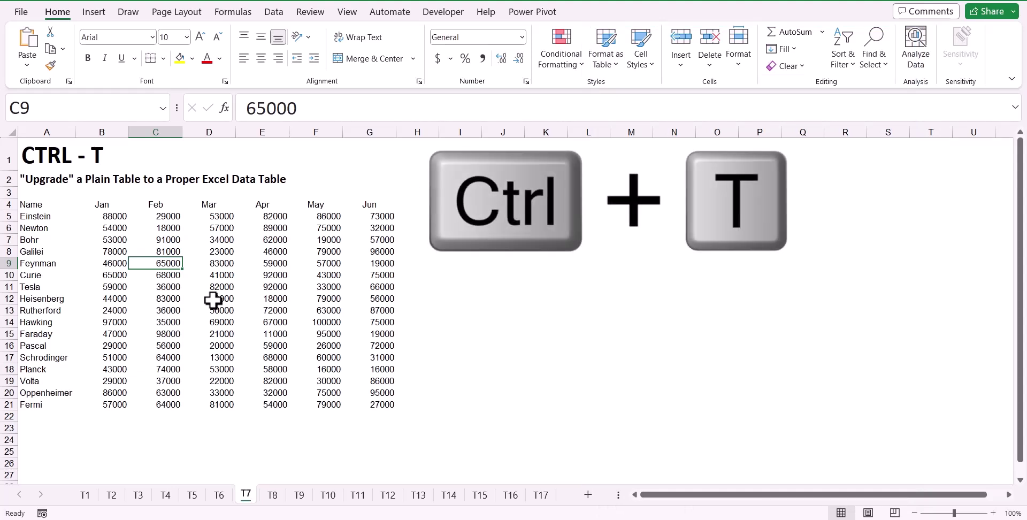
Convert the range $A$4:$G$21 into a table with headers using Ctrl+T
key(ctrl+t)
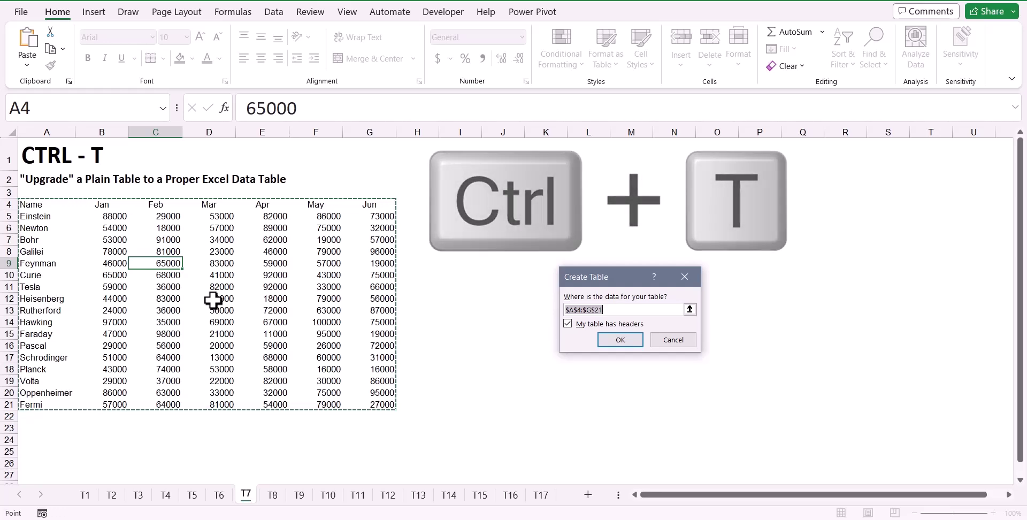
key(Return)
click(213, 300)
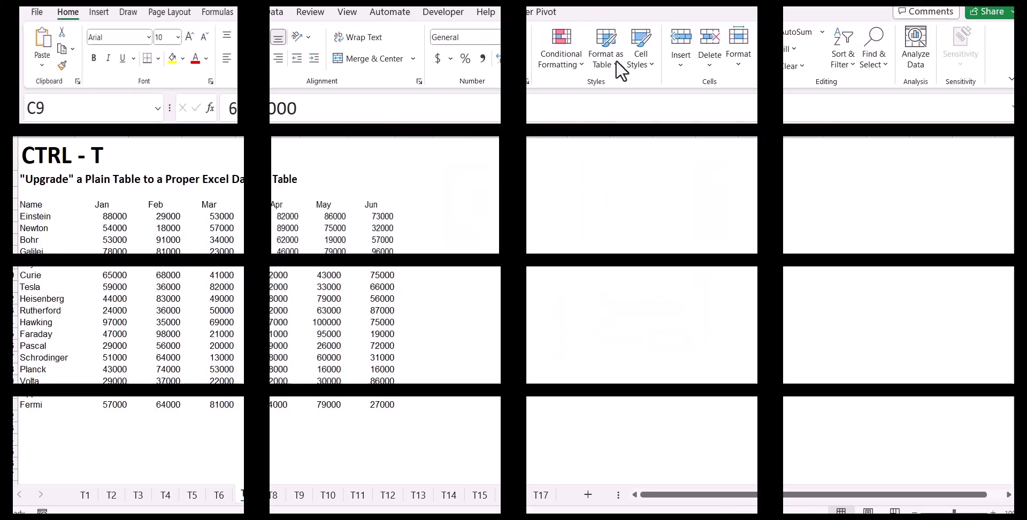
Bring up the apply options for the dark red table style in the Format as Table gallery
click(615, 60)
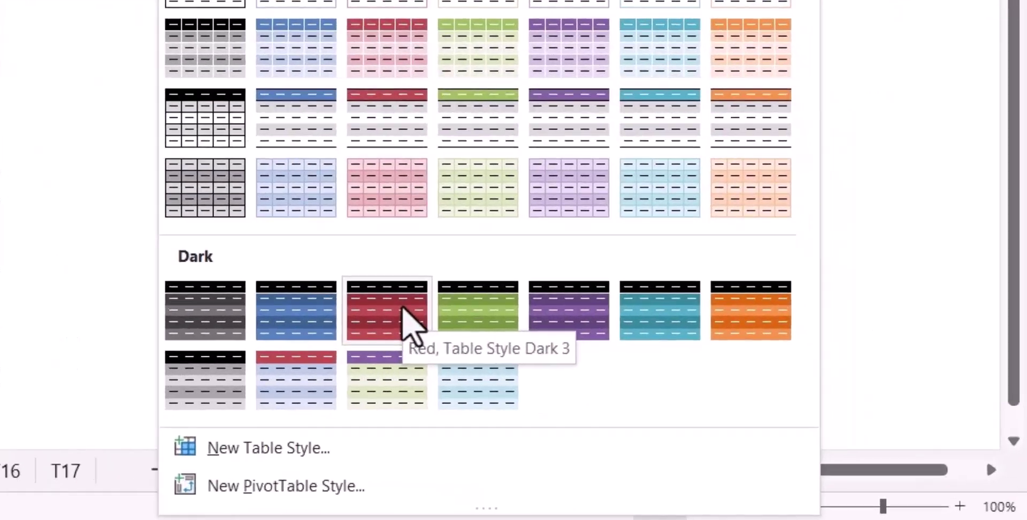
right_click(712, 414)
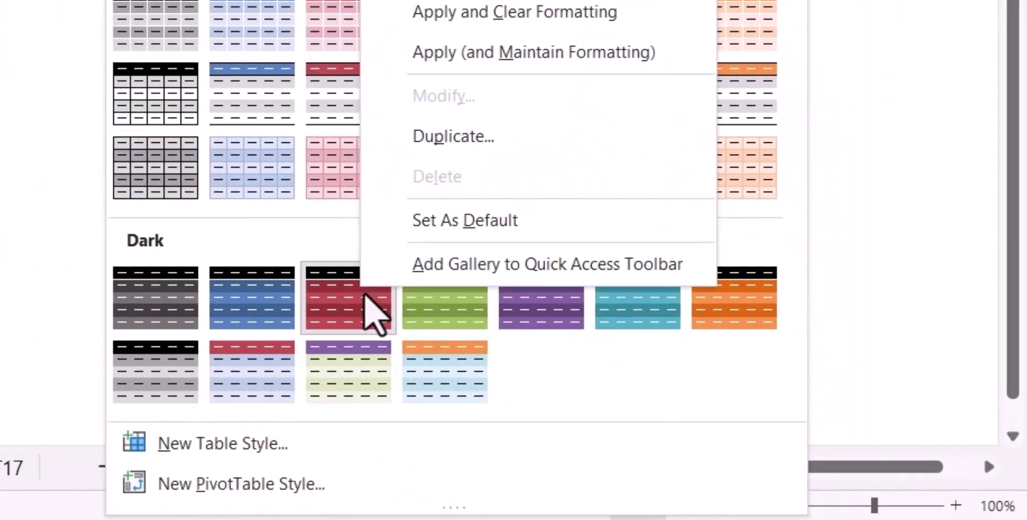